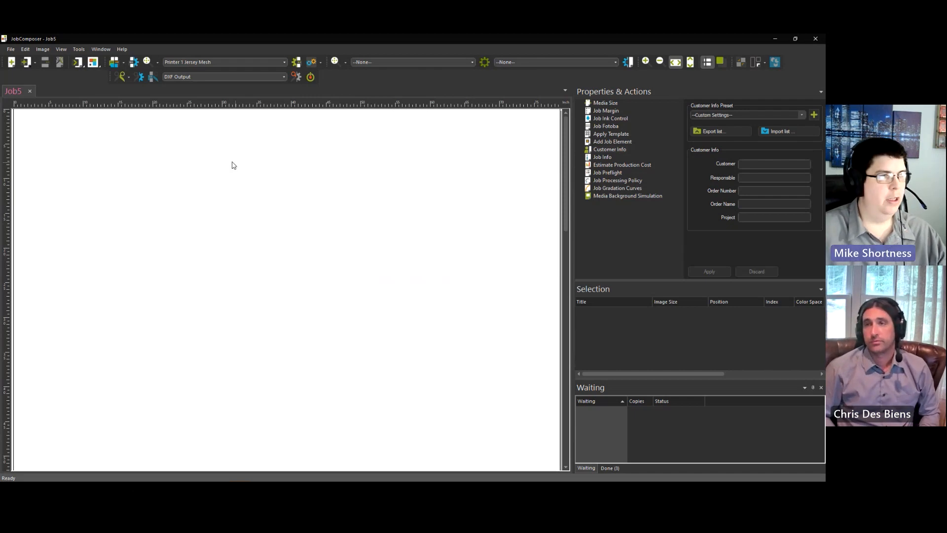
# Add a muted red picked colour to the Ergosoft Color Guide v1.0 swatchbook, name it with the presenter's first name, and select it
pyautogui.click(91, 64)
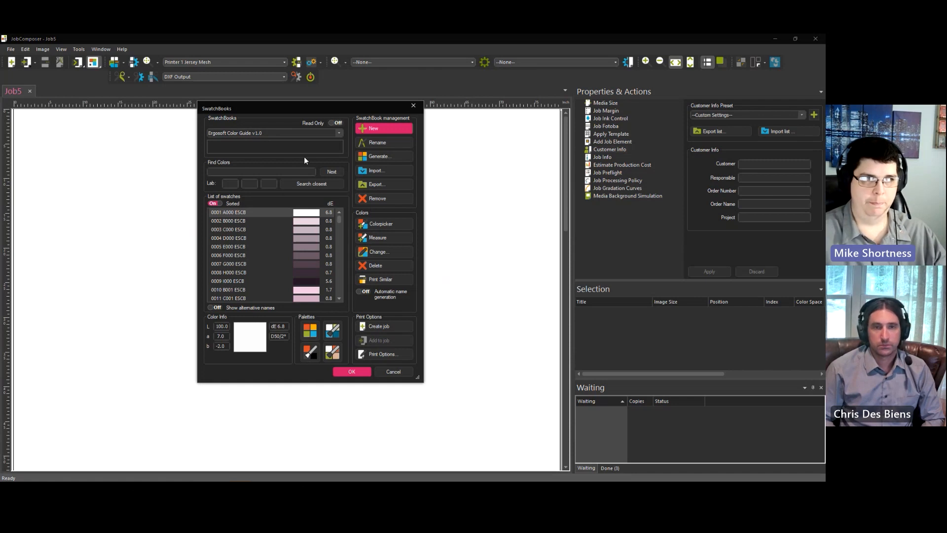
pyautogui.click(381, 224)
pyautogui.click(180, 106)
pyautogui.click(126, 150)
pyautogui.click(295, 101)
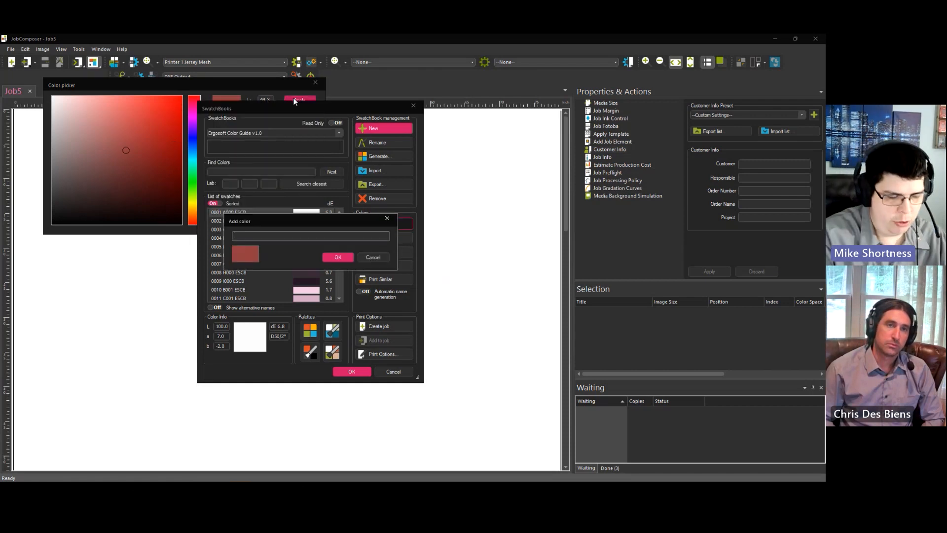
pyautogui.write('Mike')
pyautogui.press('Return')
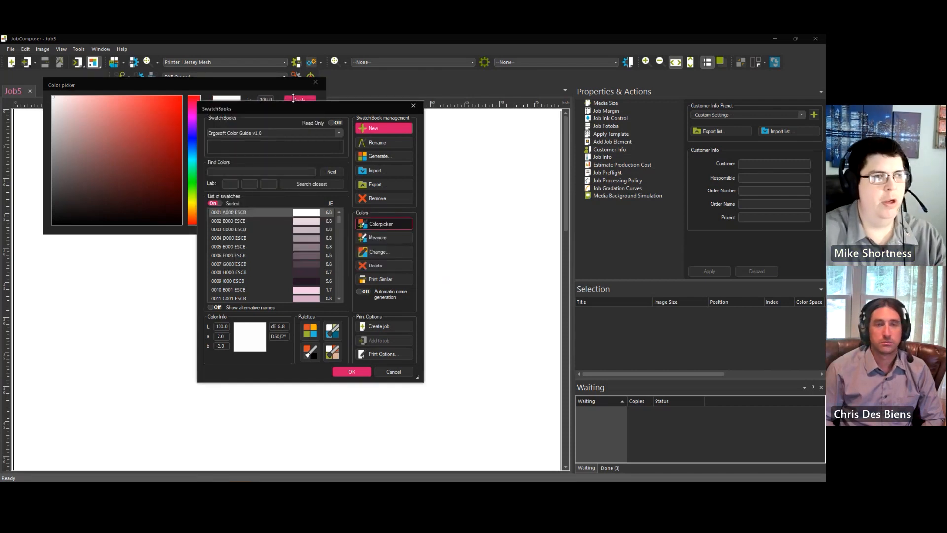
pyautogui.moveTo(341, 218); pyautogui.dragTo(339, 296)
pyautogui.click(241, 290)
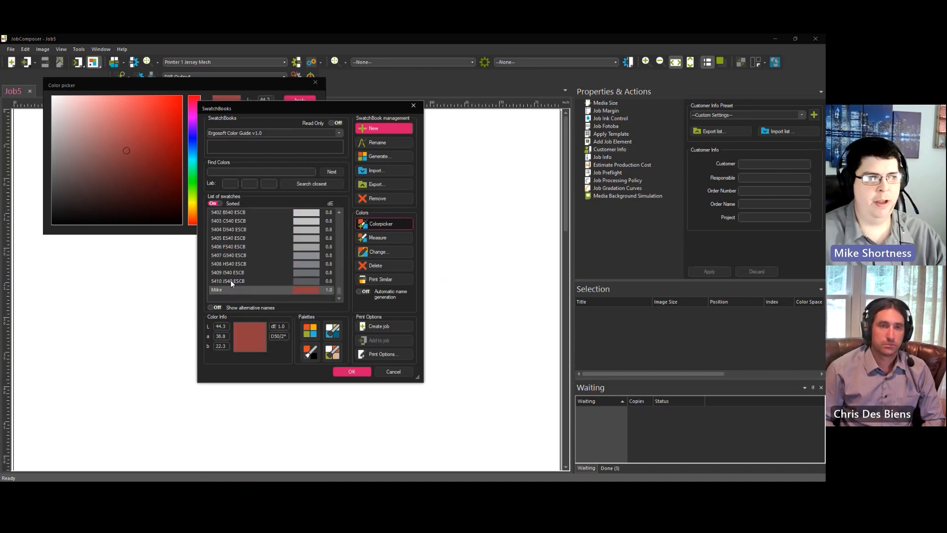
# Rename swatch 5407 G540 ESCB to Slate Grey
pyautogui.click(230, 256)
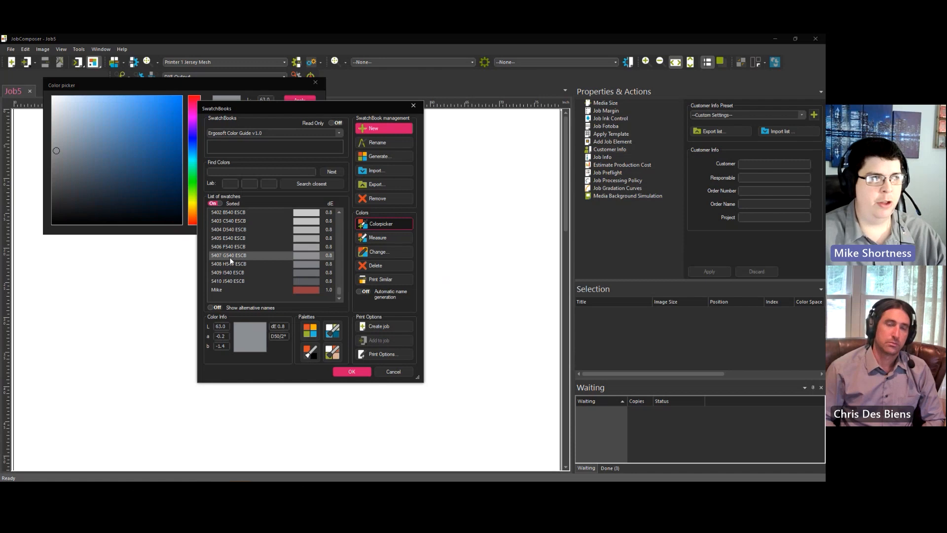
pyautogui.click(315, 81)
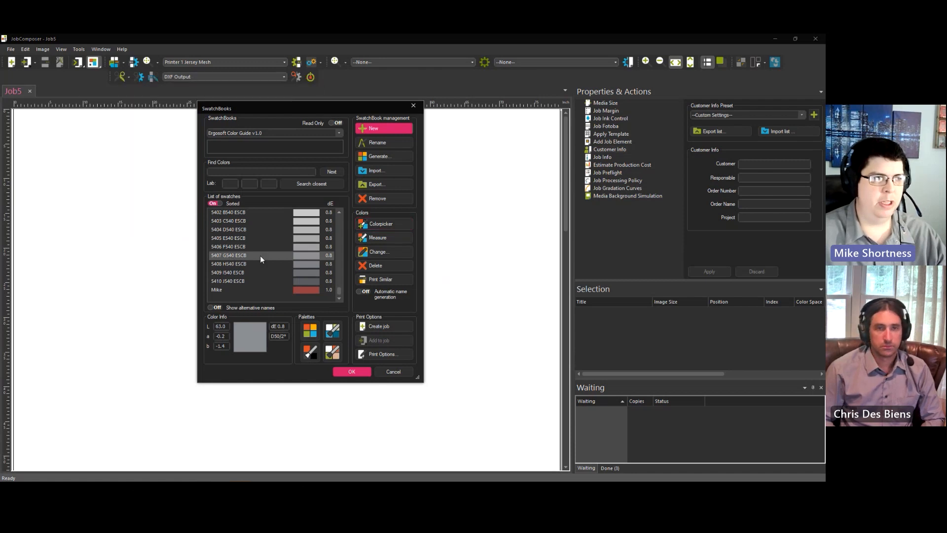
pyautogui.click(376, 253)
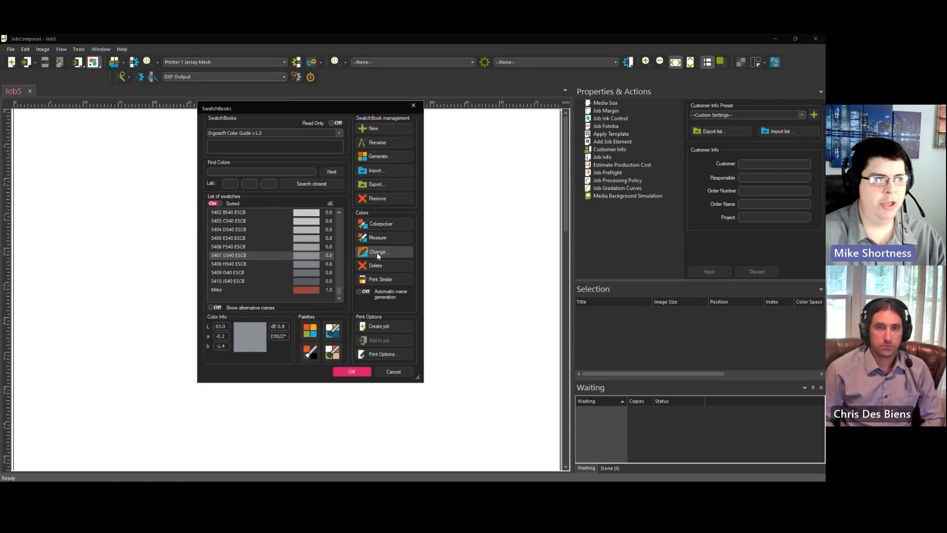
pyautogui.hotkey('ctrl', 'a')
pyautogui.write('Slate Gre')
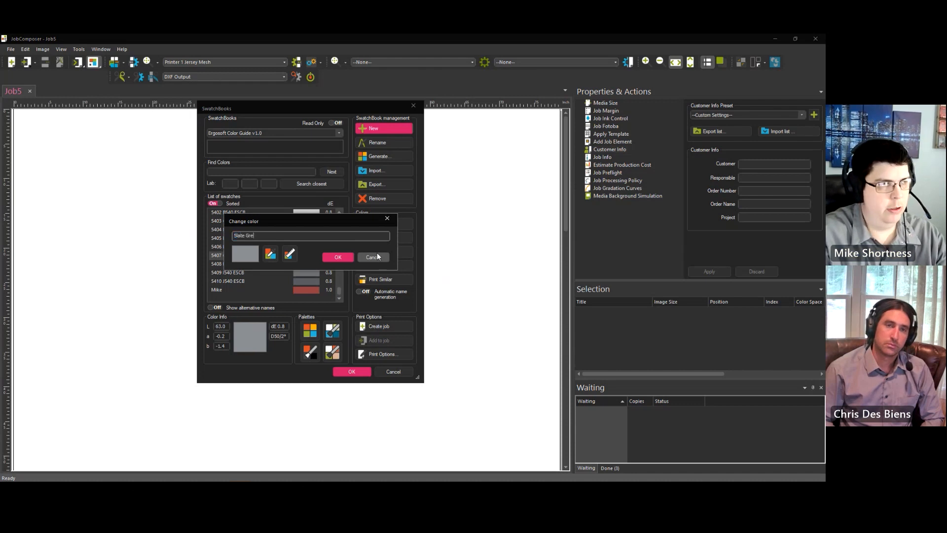
pyautogui.press('Return')
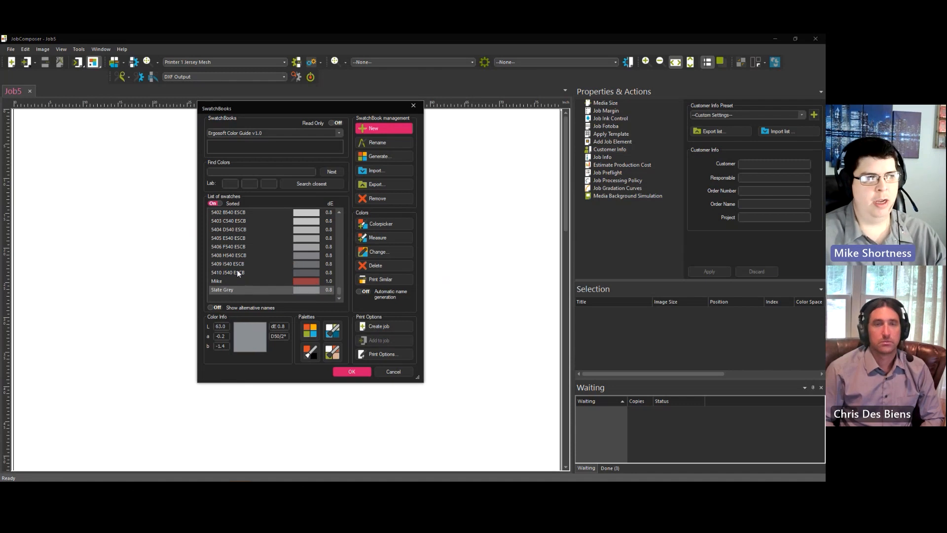
# Browse the purple swatches and inspect the Lab and dE values of 5123 H512 ESCB
pyautogui.scroll(10, 241, 225)
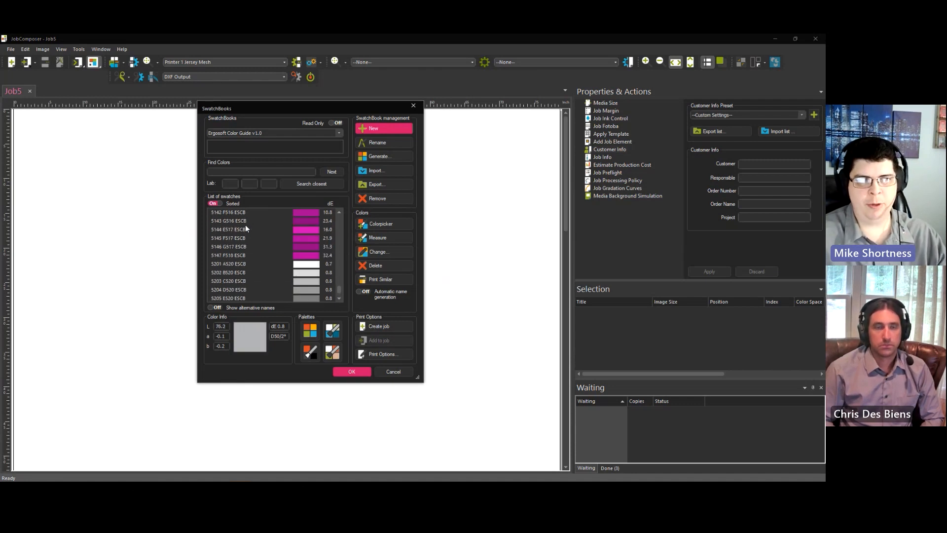
pyautogui.scroll(8, 247, 230)
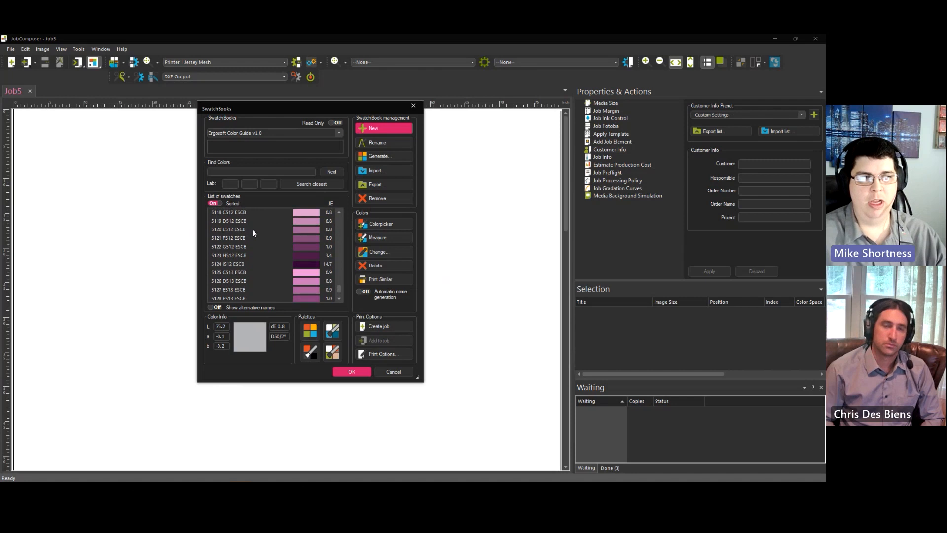
pyautogui.click(282, 249)
pyautogui.click(286, 257)
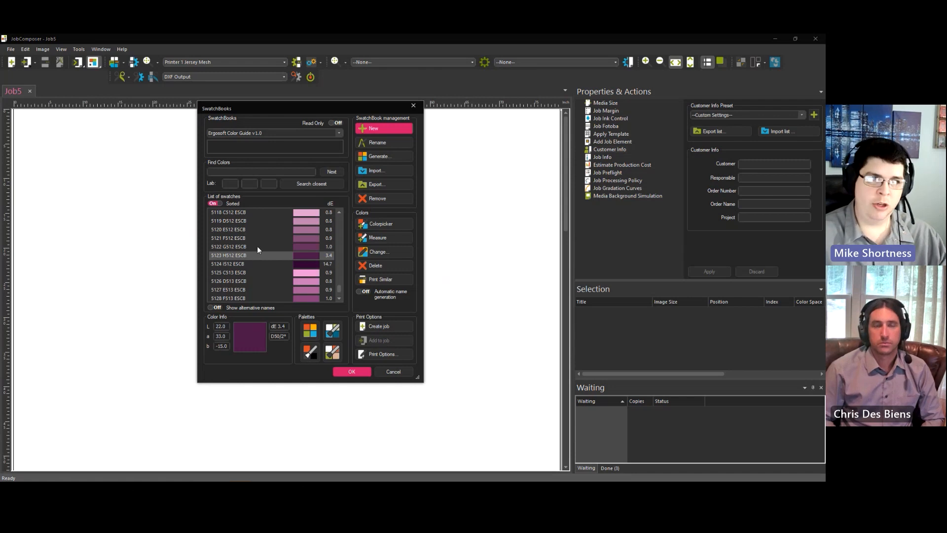
pyautogui.scroll(10, 267, 244)
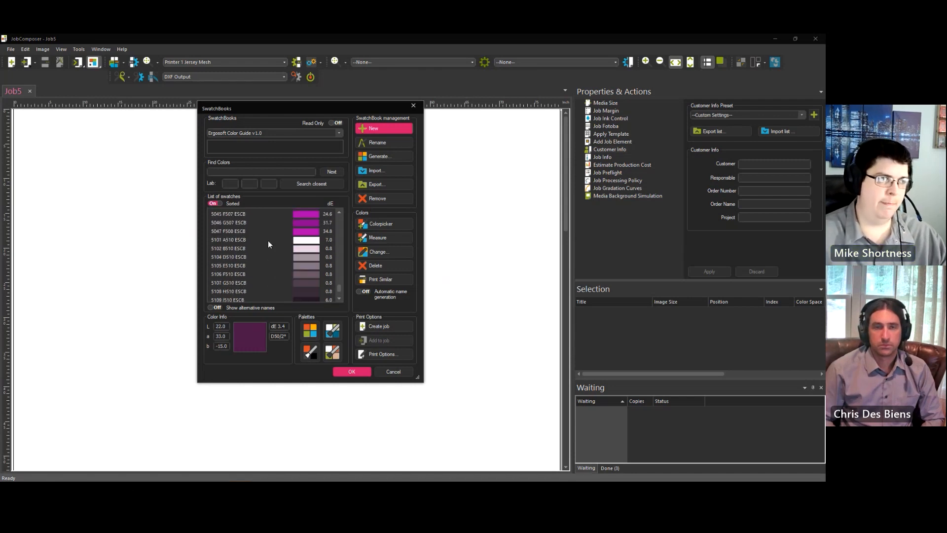
pyautogui.scroll(4, 267, 240)
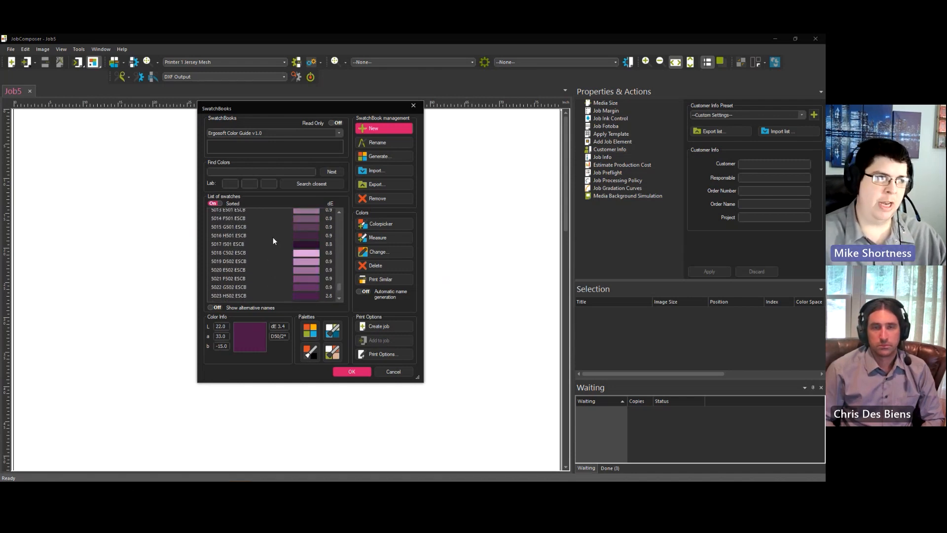
# Review the file formats offered for exporting the swatchbook without saving a file
pyautogui.click(381, 185)
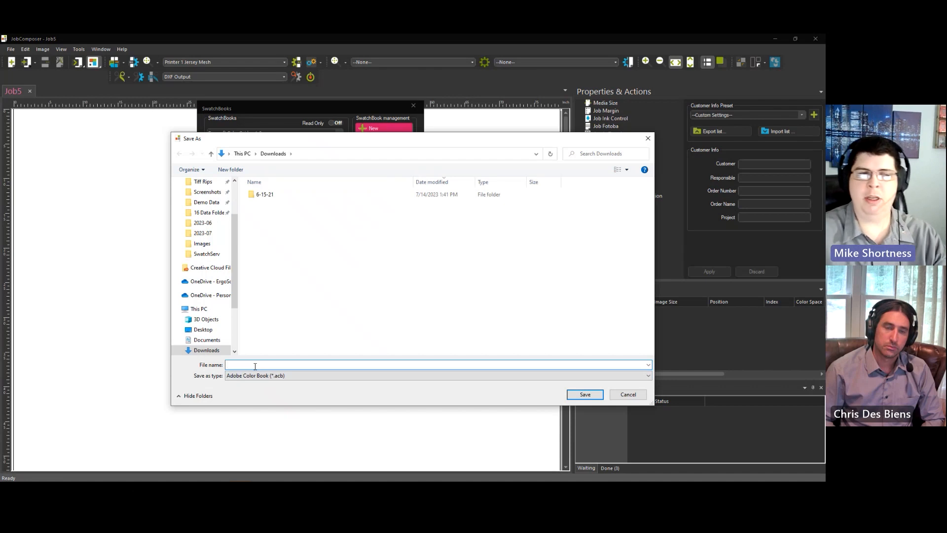
pyautogui.click(622, 394)
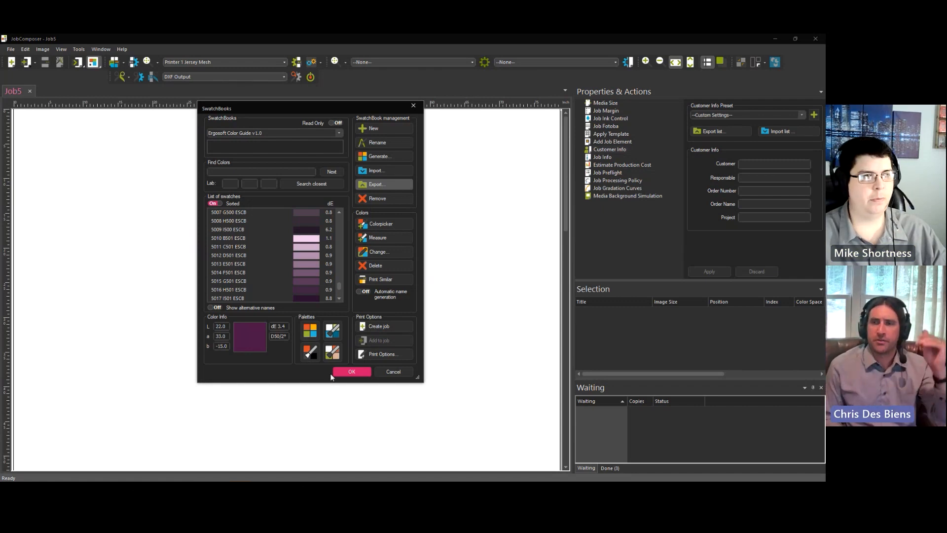
pyautogui.click(382, 186)
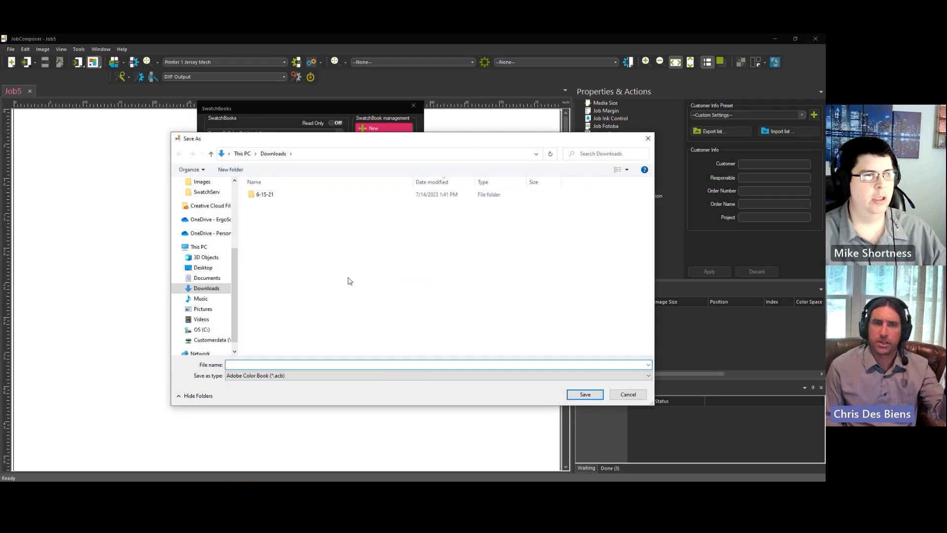
pyautogui.click(371, 379)
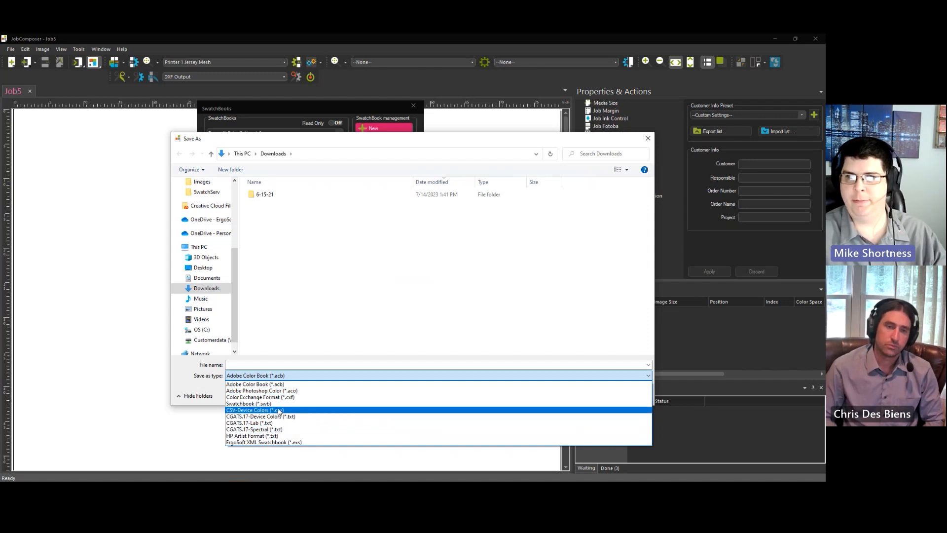
pyautogui.click(359, 327)
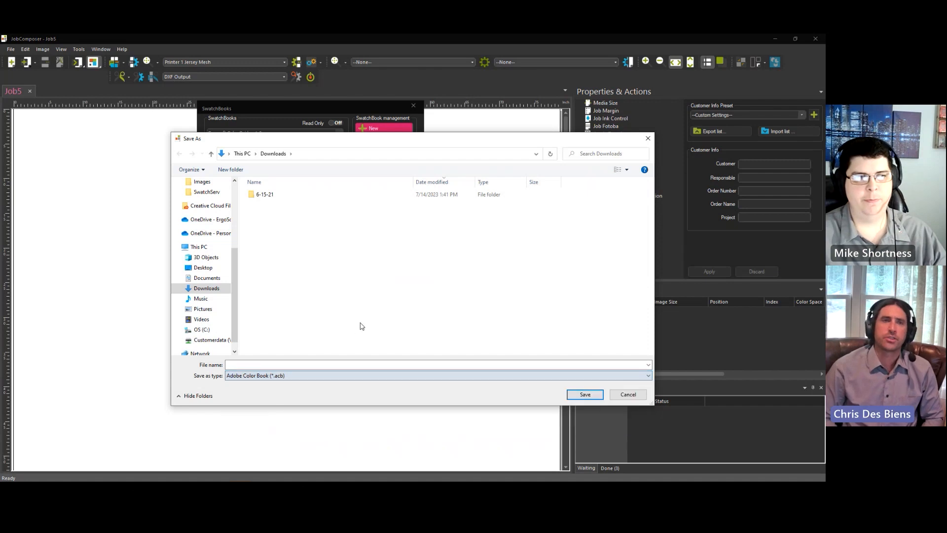
pyautogui.click(633, 397)
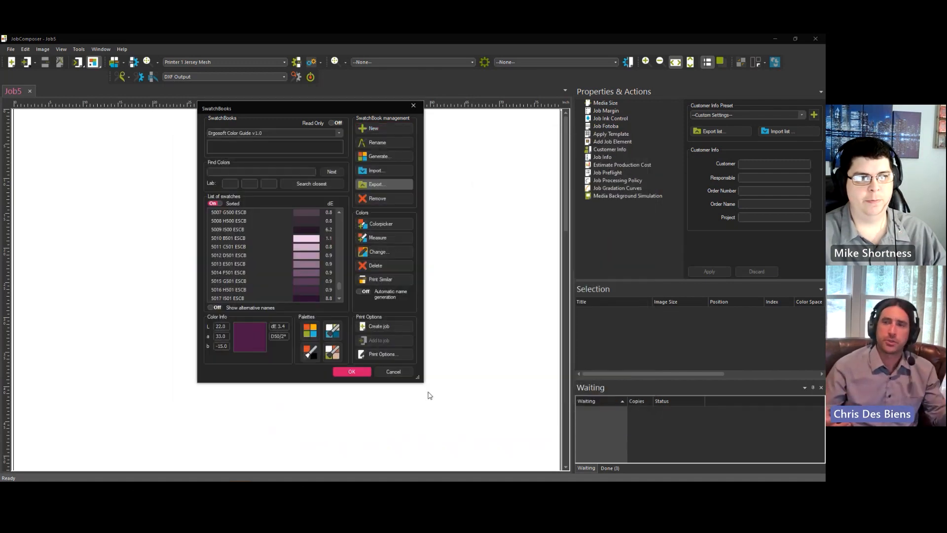
# Save the swatchbook changes and export Ergosoft Color Guide v1.0 to Downloads as a Swatchbook (*.swb) file
pyautogui.click(351, 372)
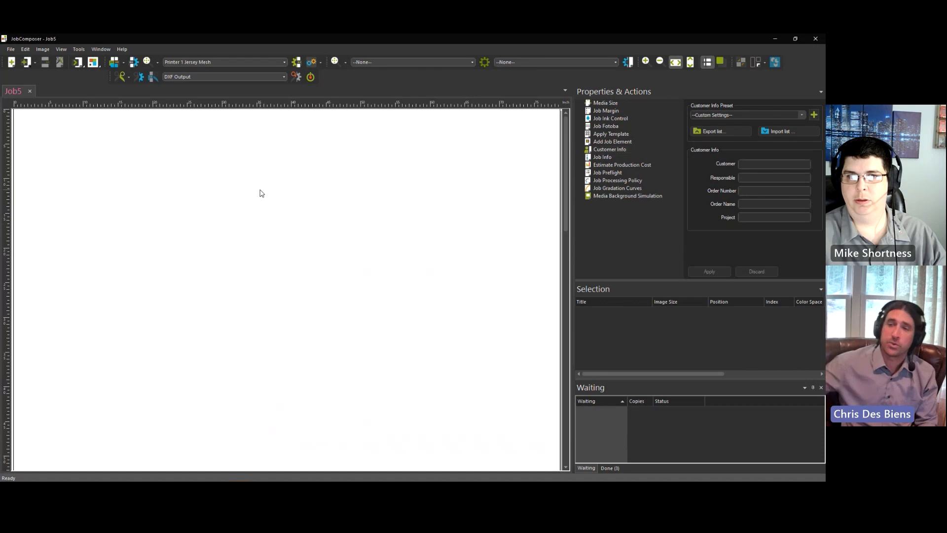
pyautogui.click(95, 65)
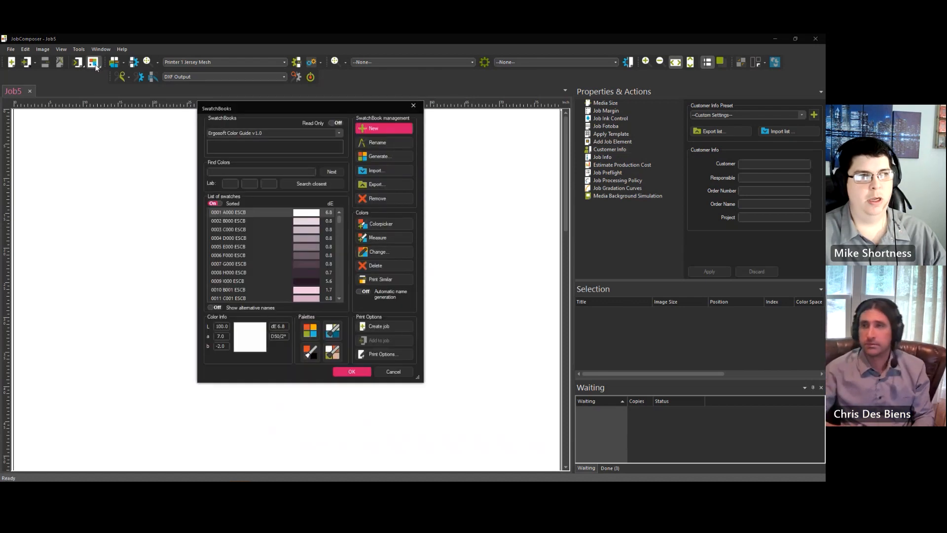
pyautogui.click(378, 185)
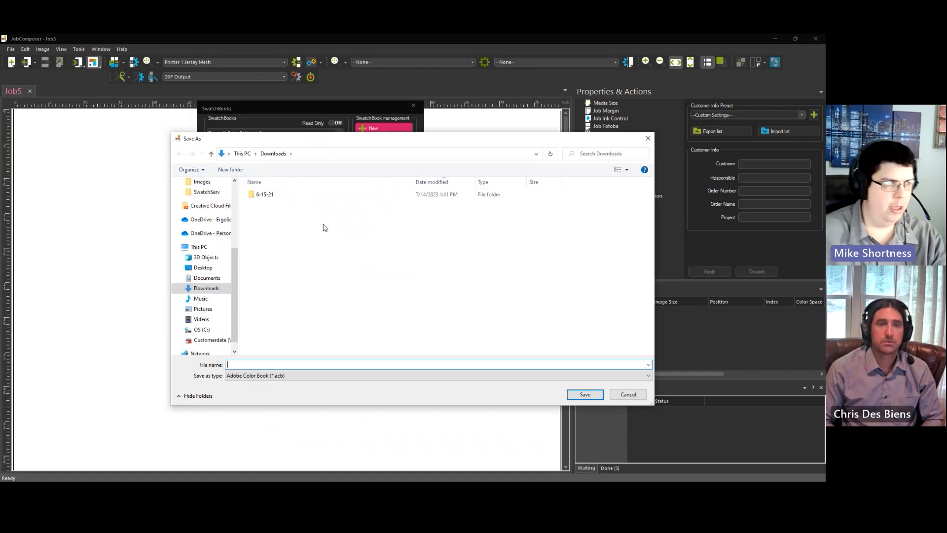
pyautogui.click(264, 377)
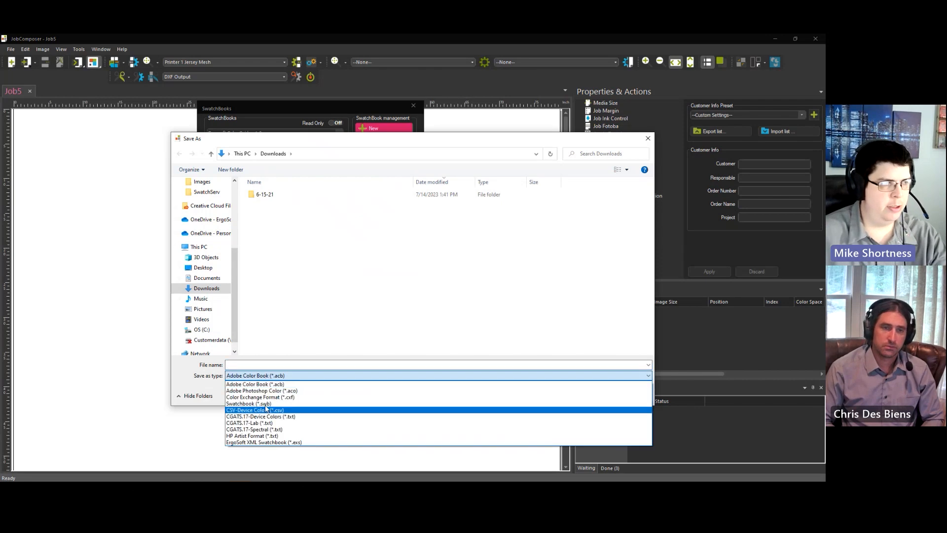
pyautogui.click(263, 403)
pyautogui.click(276, 364)
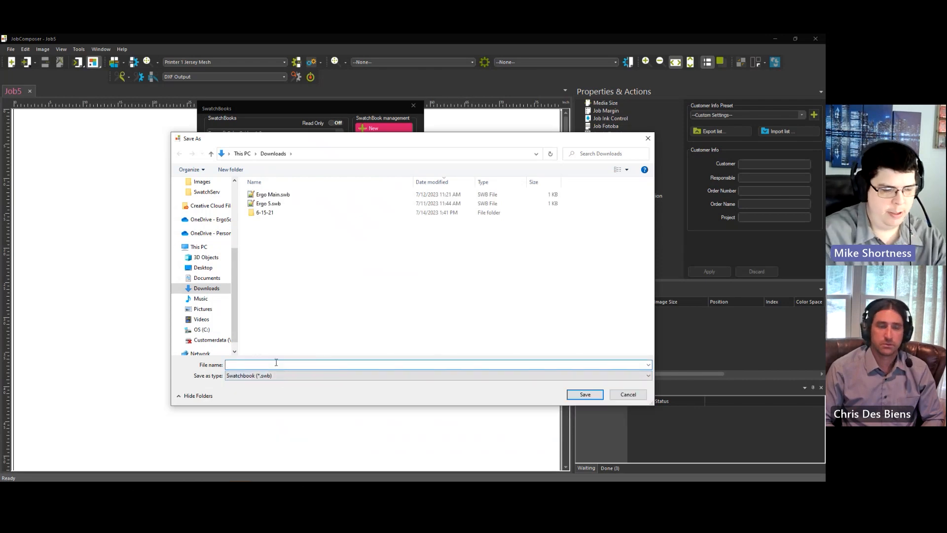
pyautogui.write('Mike Grey')
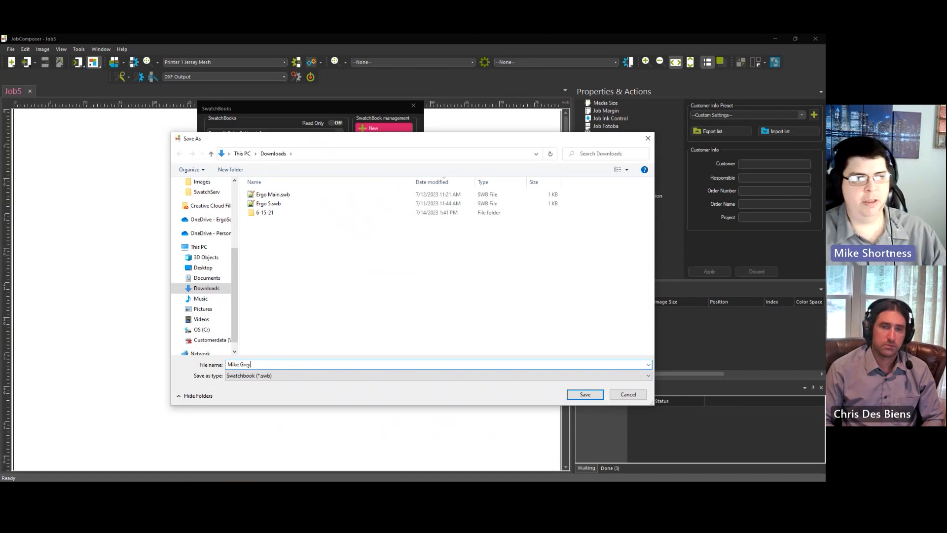
pyautogui.click(570, 396)
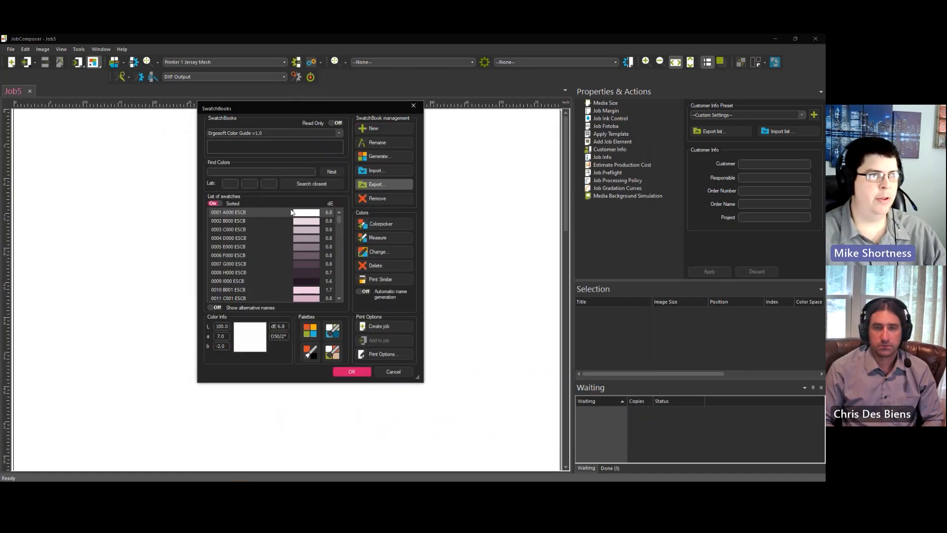
pyautogui.click(351, 370)
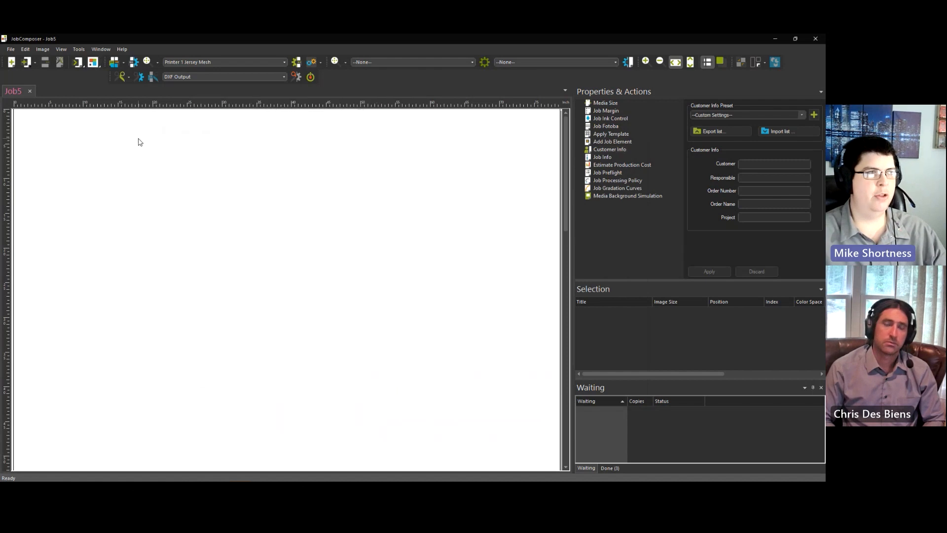
# Import the exported .swb swatchbook from Downloads into the printer-dependent named colors, replacing the current color list
pyautogui.click(97, 65)
pyautogui.click(94, 85)
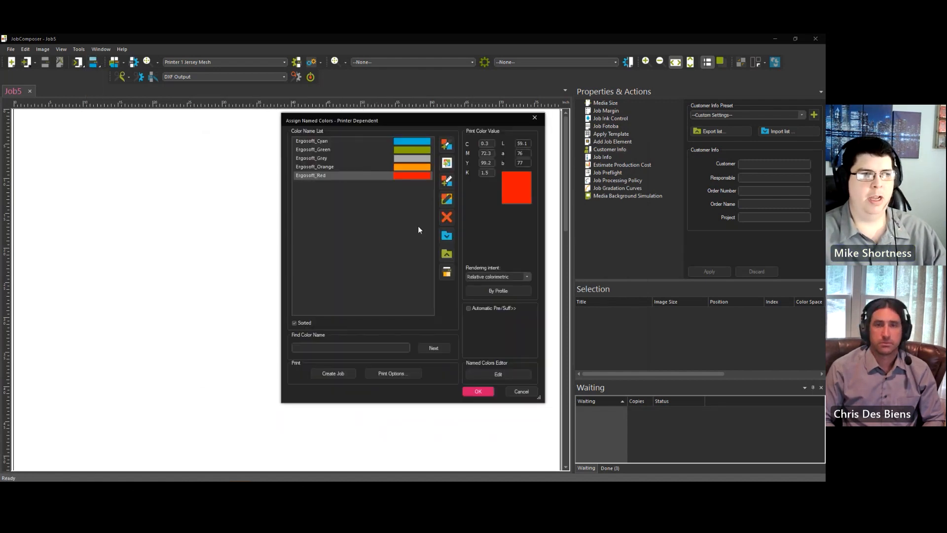
pyautogui.click(447, 237)
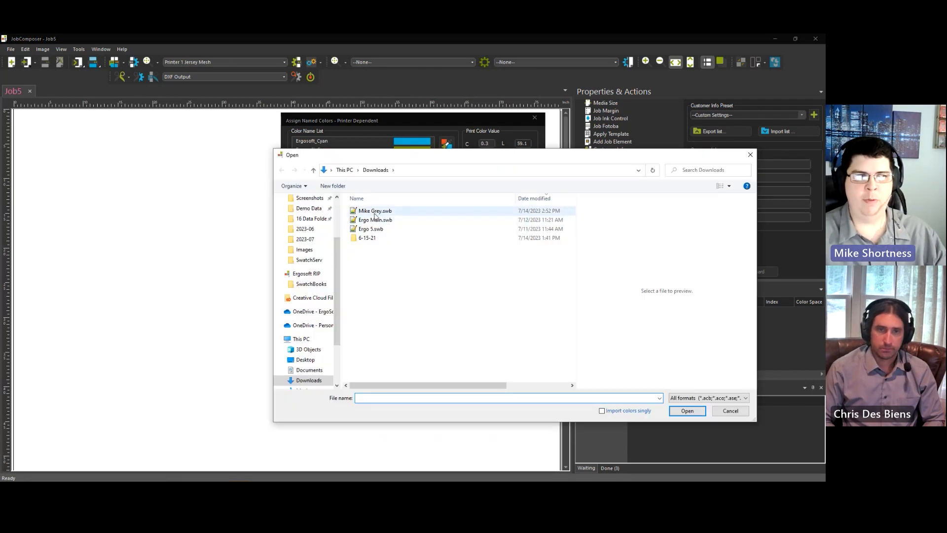
pyautogui.click(375, 212)
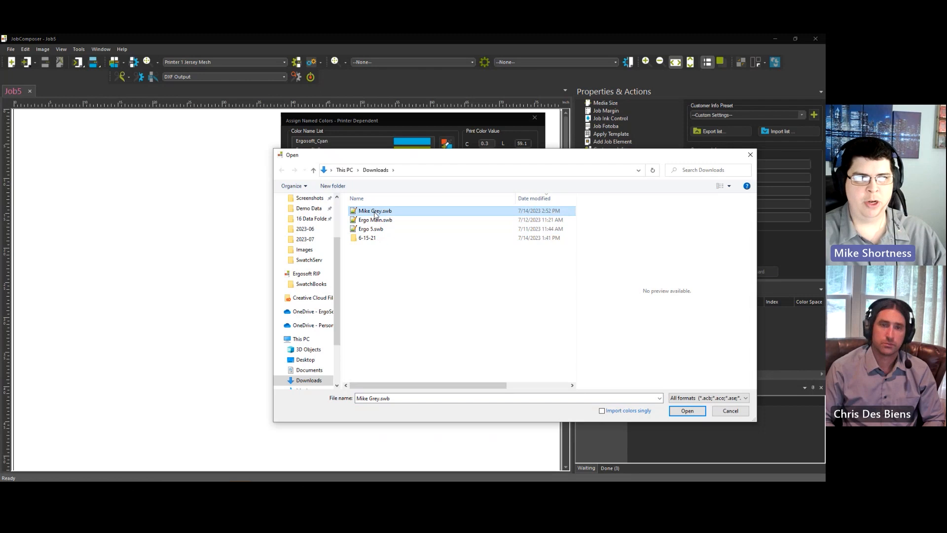
pyautogui.doubleClick(375, 212)
pyautogui.moveTo(403, 227); pyautogui.dragTo(395, 195)
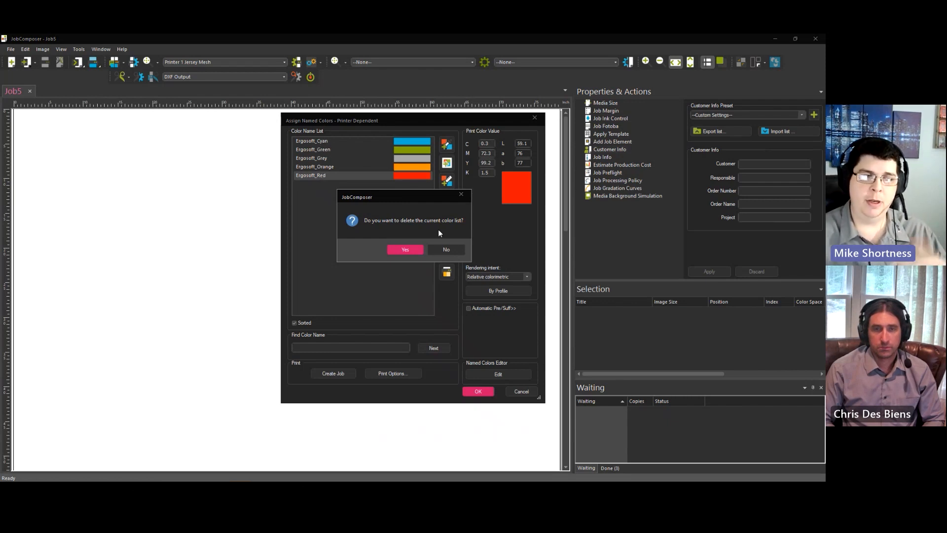
pyautogui.click(405, 250)
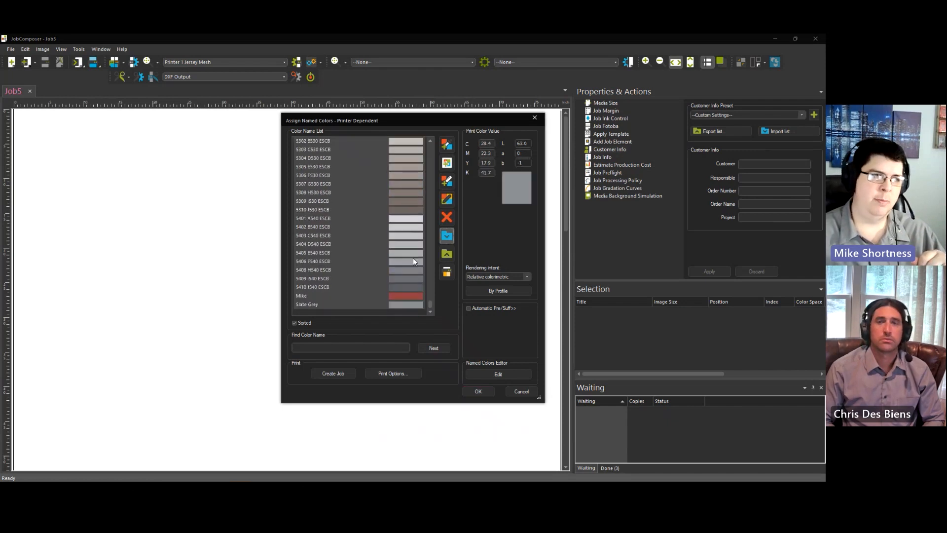
# Check the CMYK and Lab print values of Slate Grey and save the named colors list
pyautogui.click(321, 296)
pyautogui.click(321, 301)
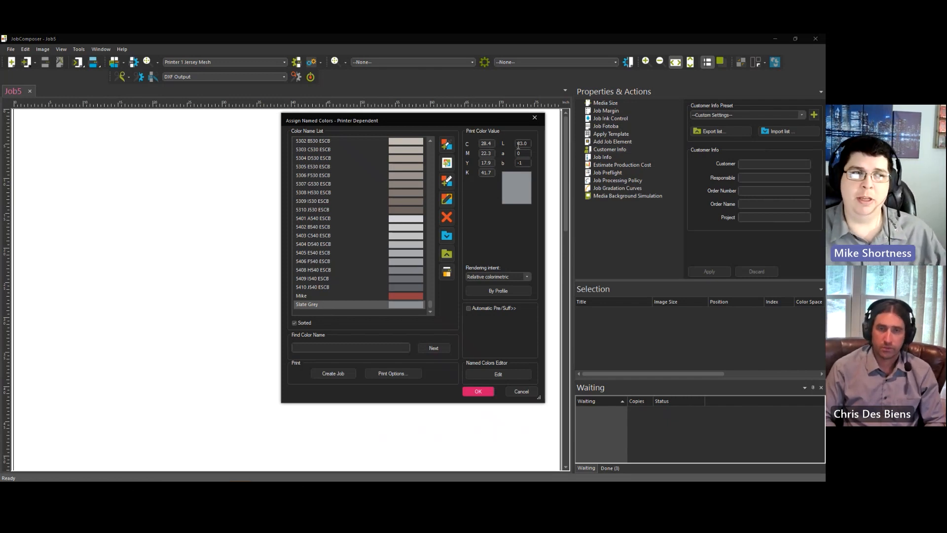
pyautogui.click(489, 143)
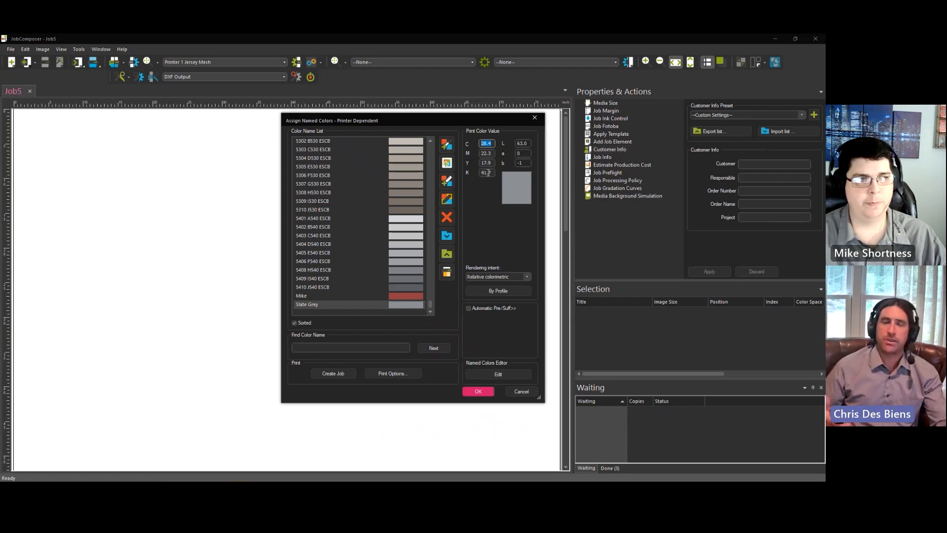
pyautogui.click(482, 390)
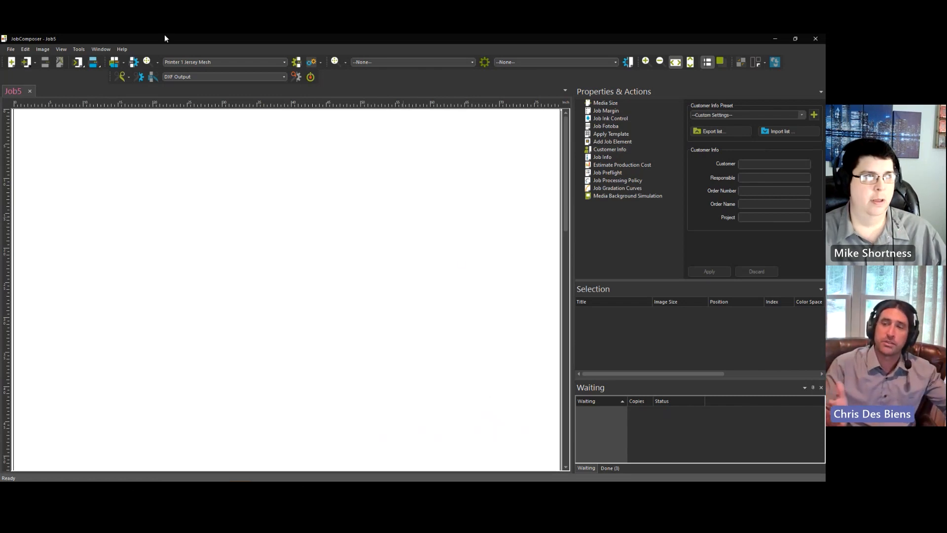
# Reopen the printer-dependent named colors and view the print color values of Slate Grey
pyautogui.click(91, 62)
pyautogui.click(362, 236)
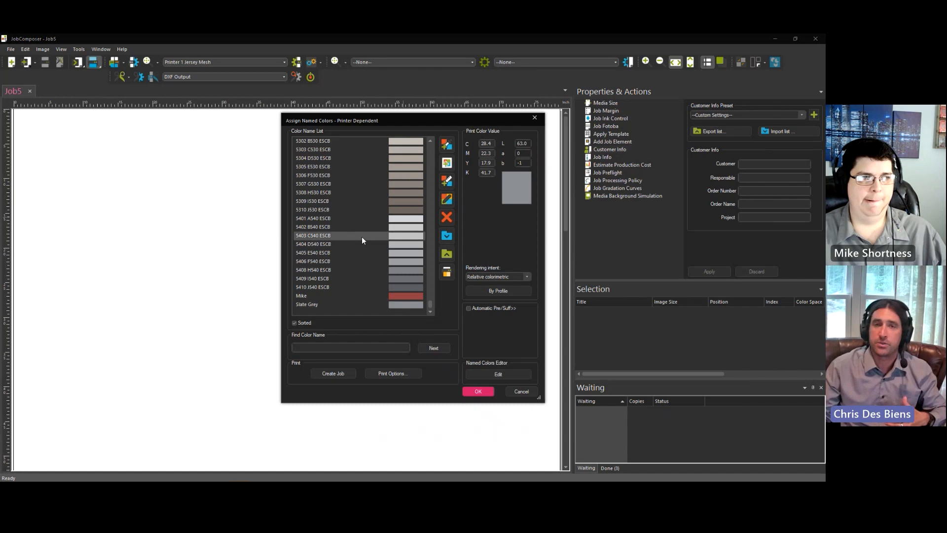
pyautogui.click(366, 304)
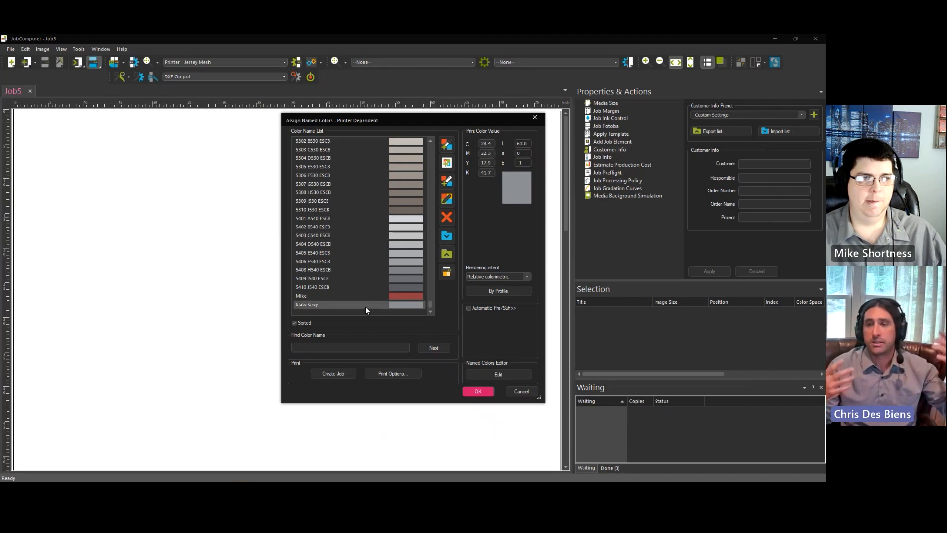